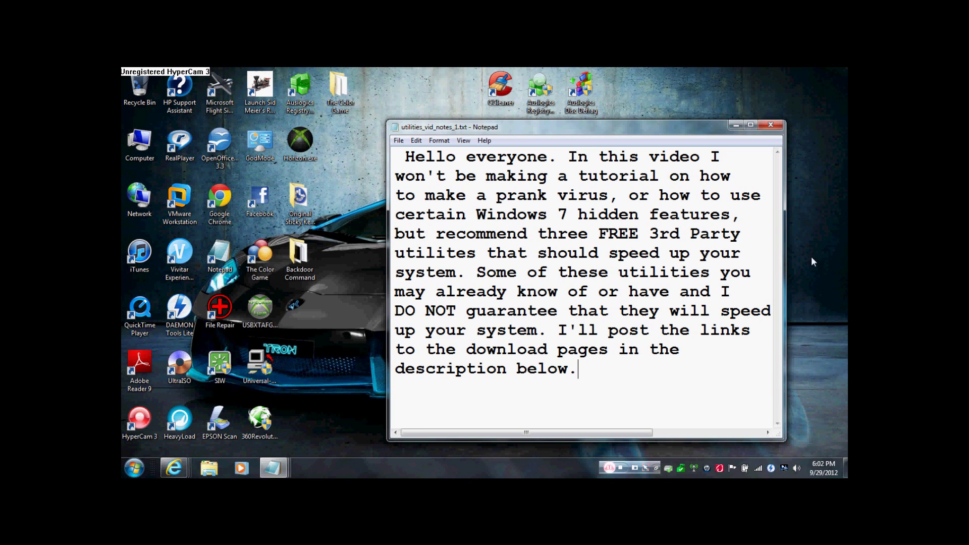
# Step: Read utilities_vid_notes_2.txt and utilities_vid_notes_3.txt in turn, minimizing each note after reading
pyautogui.click(736, 125)
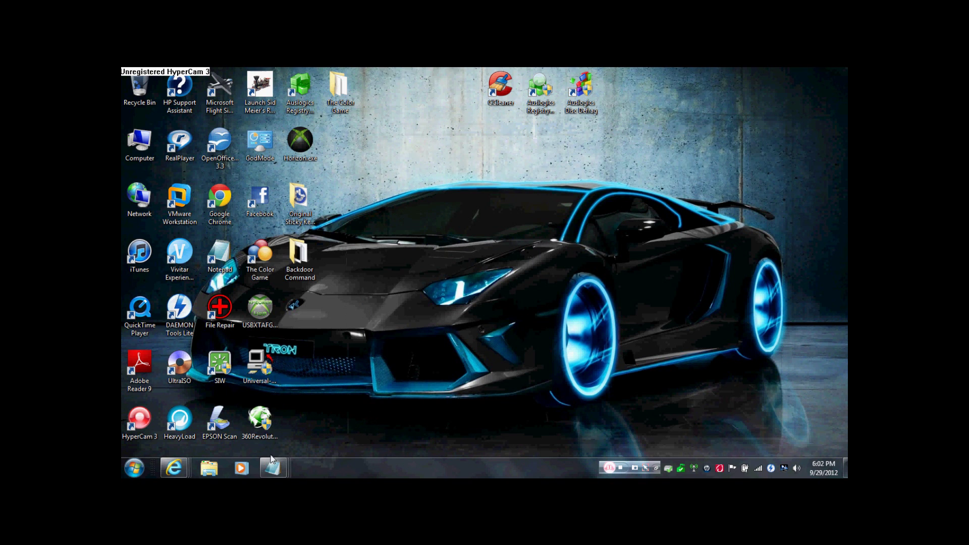
pyautogui.moveTo(272, 468)
pyautogui.click(293, 430)
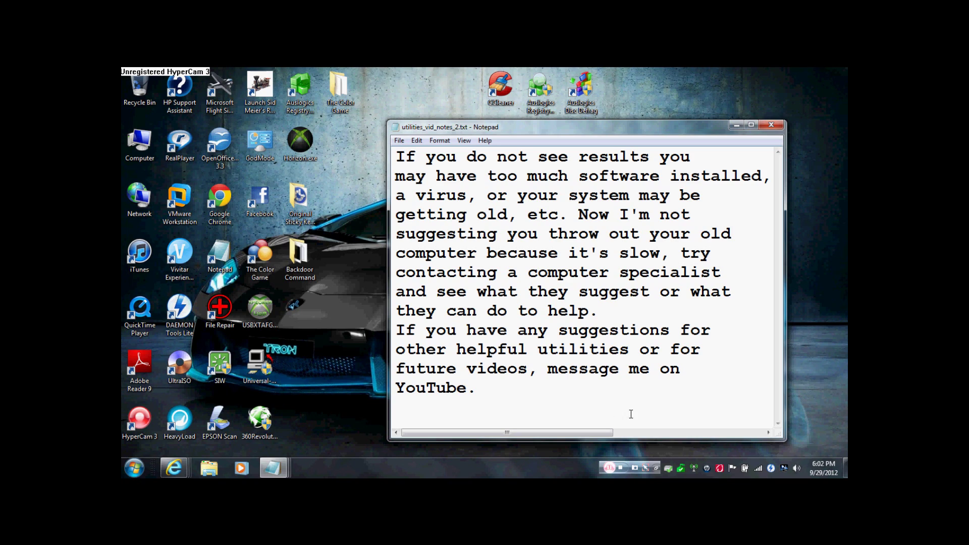
pyautogui.click(736, 126)
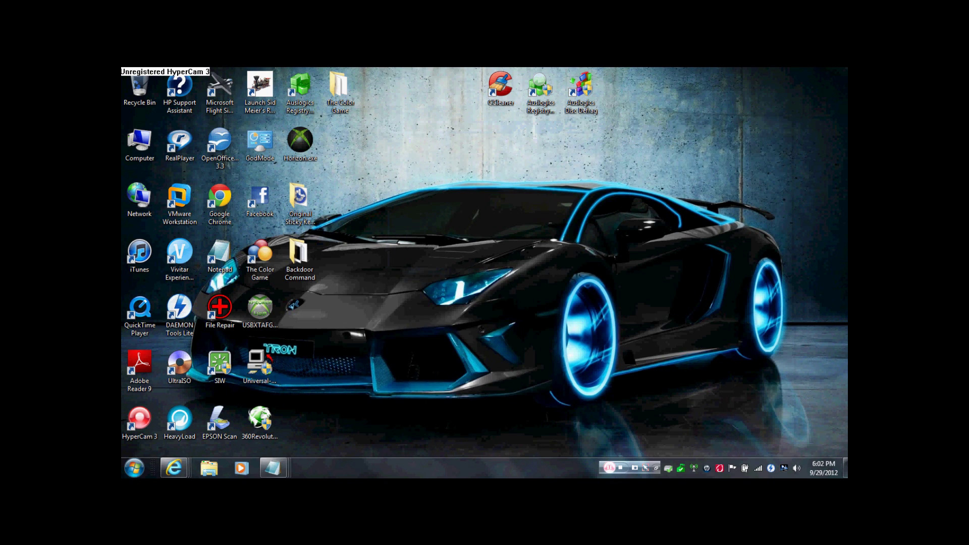
pyautogui.moveTo(273, 468)
pyautogui.click(374, 422)
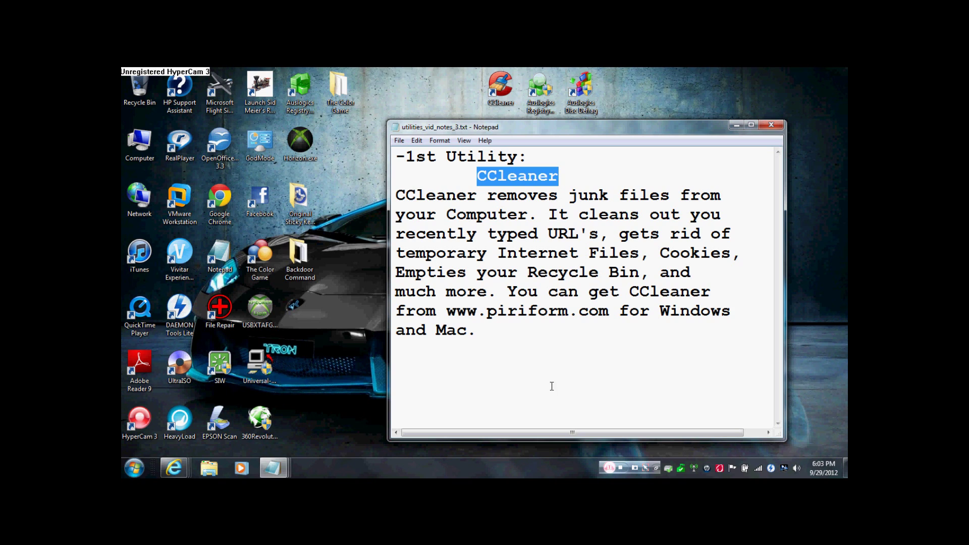
pyautogui.click(736, 126)
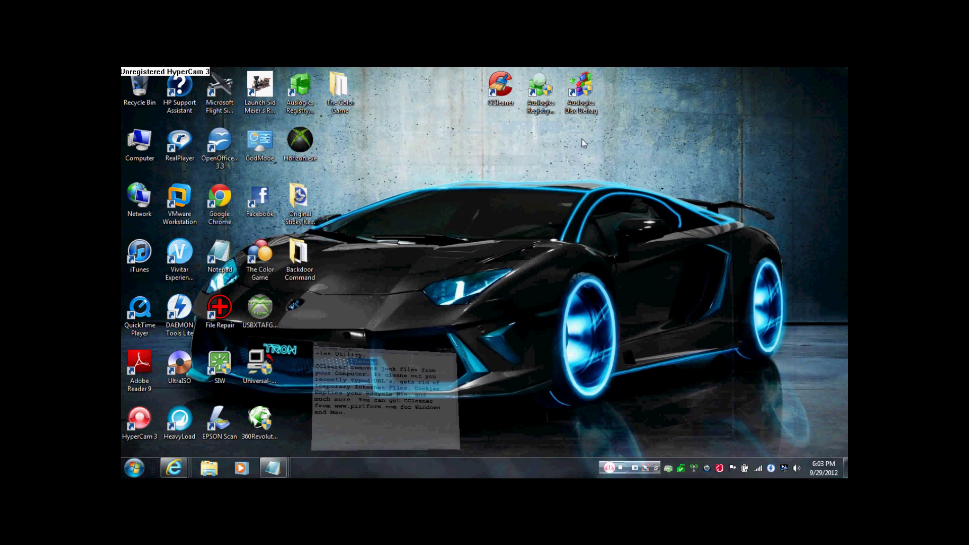
# Step: Open CCleaner, run the cleaner with the preselected items, accept the permanent file deletion, and close the program
pyautogui.moveTo(472, 94); pyautogui.dragTo(488, 178)
pyautogui.doubleClick(510, 91)
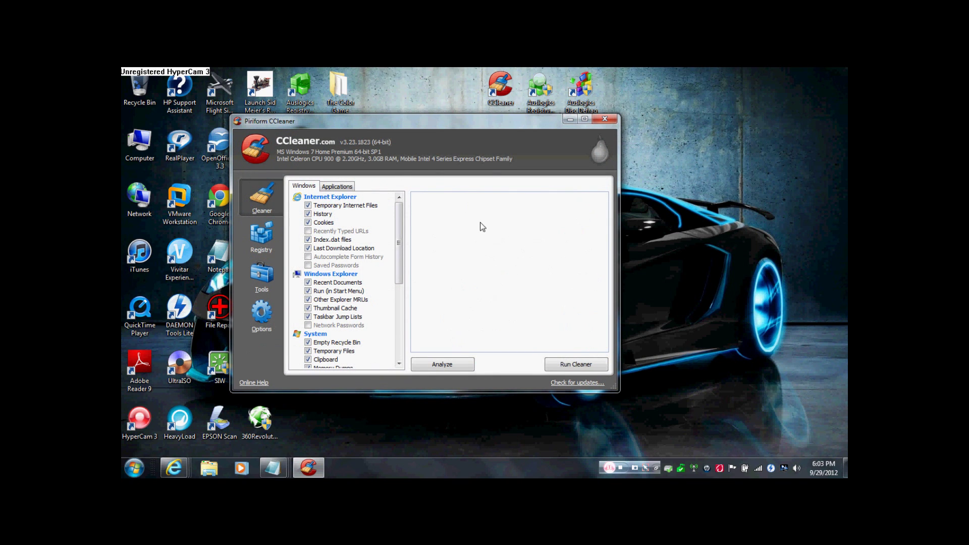
pyautogui.click(560, 365)
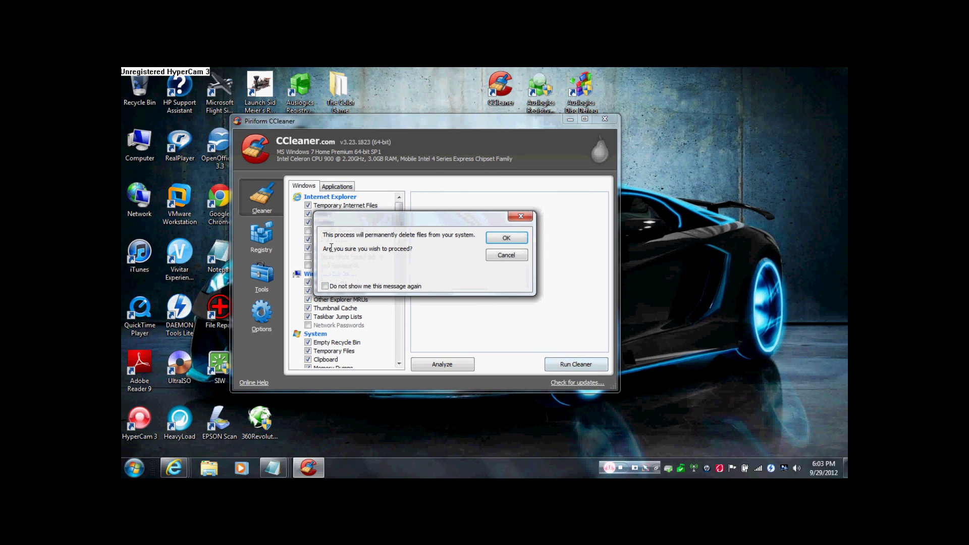
pyautogui.moveTo(322, 235); pyautogui.dragTo(477, 236)
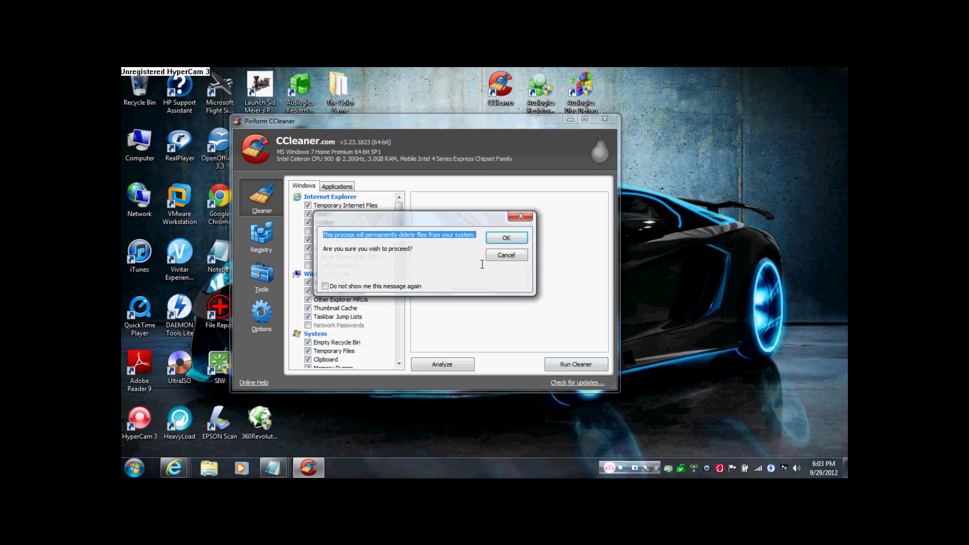
pyautogui.click(505, 240)
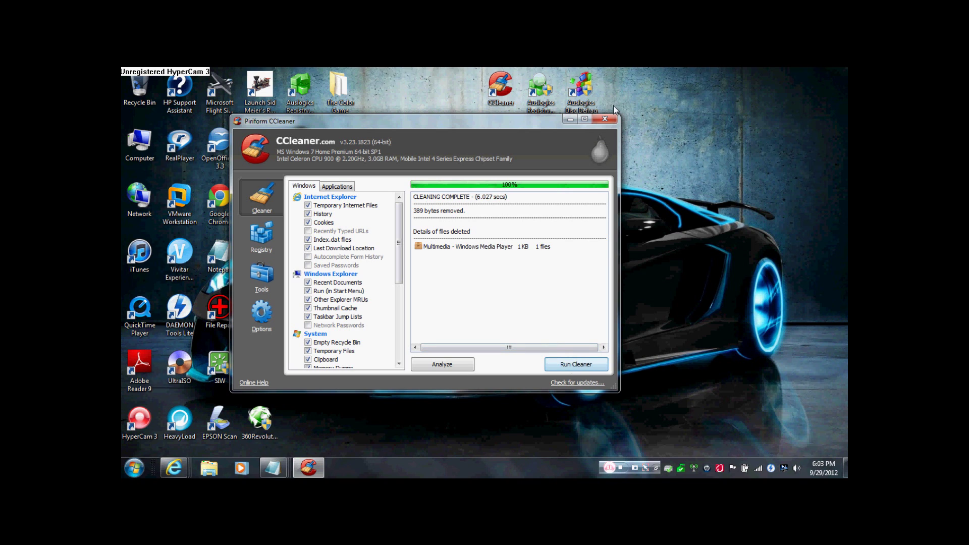
pyautogui.click(605, 119)
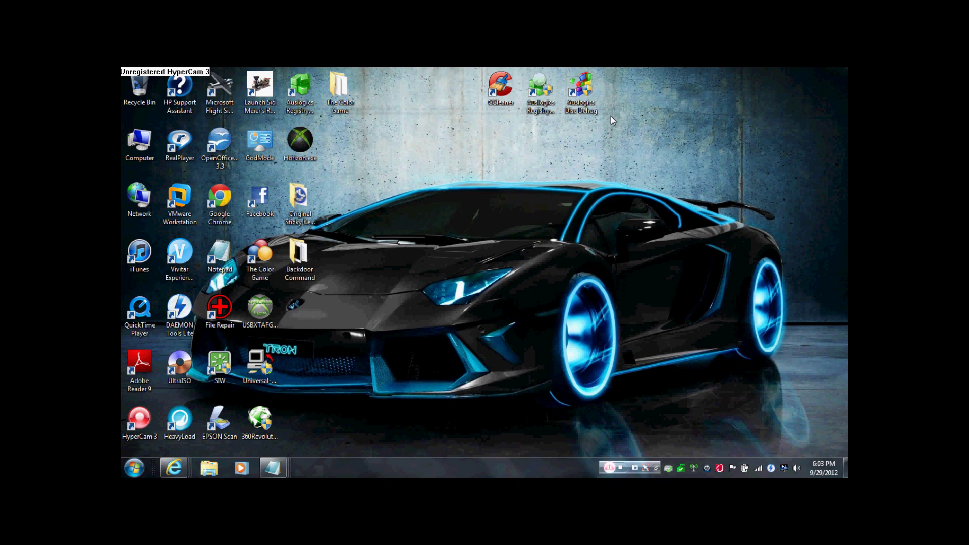
# Step: Read the second-utility note in utilities_vid_notes_4.txt and minimize it
pyautogui.moveTo(284, 465)
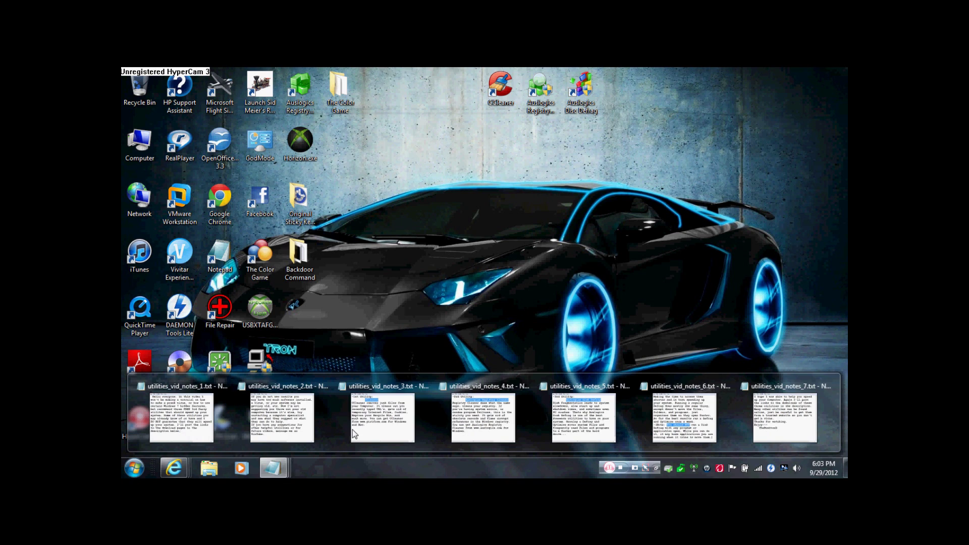
pyautogui.click(471, 398)
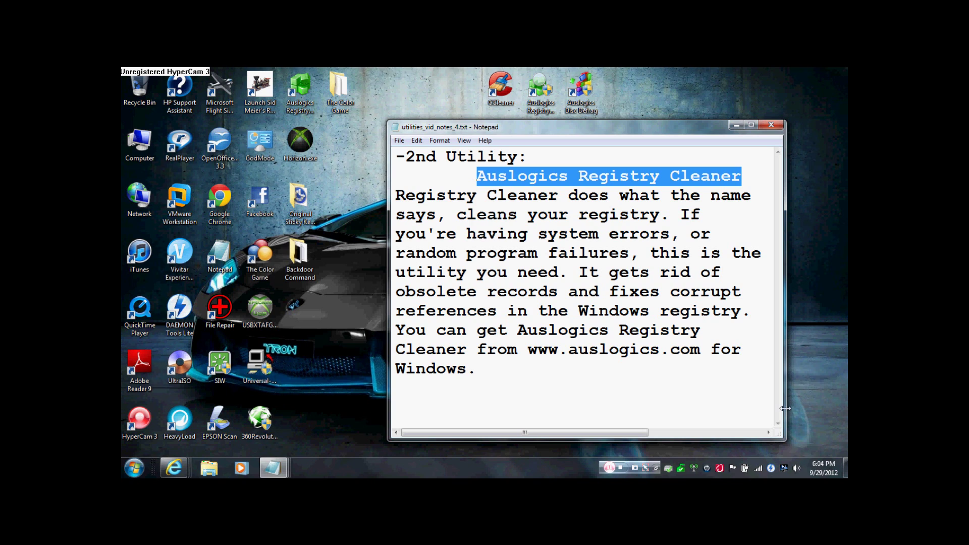
pyautogui.click(736, 130)
# Step: Open Auslogics Registry Cleaner, scan all basic and advanced categories for registry errors, and close the program
pyautogui.moveTo(526, 145); pyautogui.dragTo(551, 129)
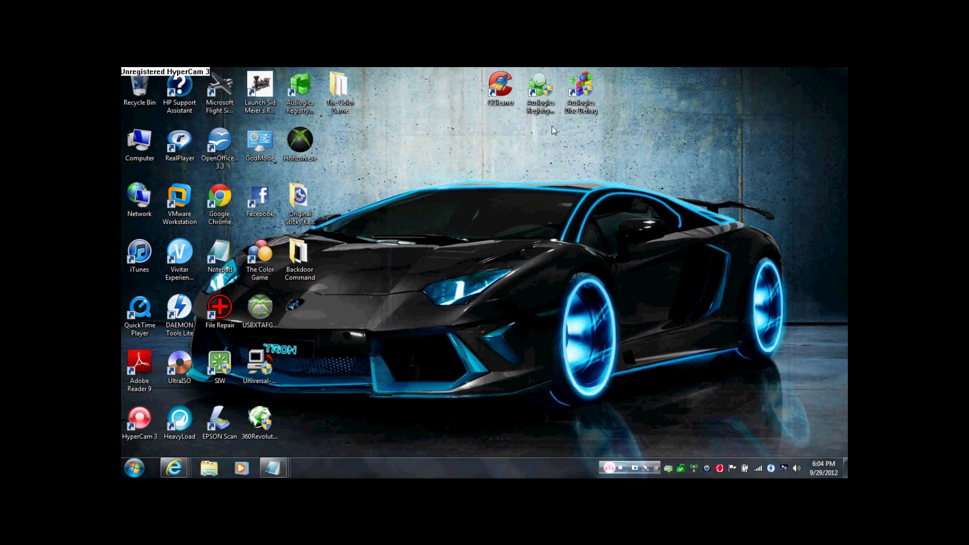
pyautogui.click(542, 108)
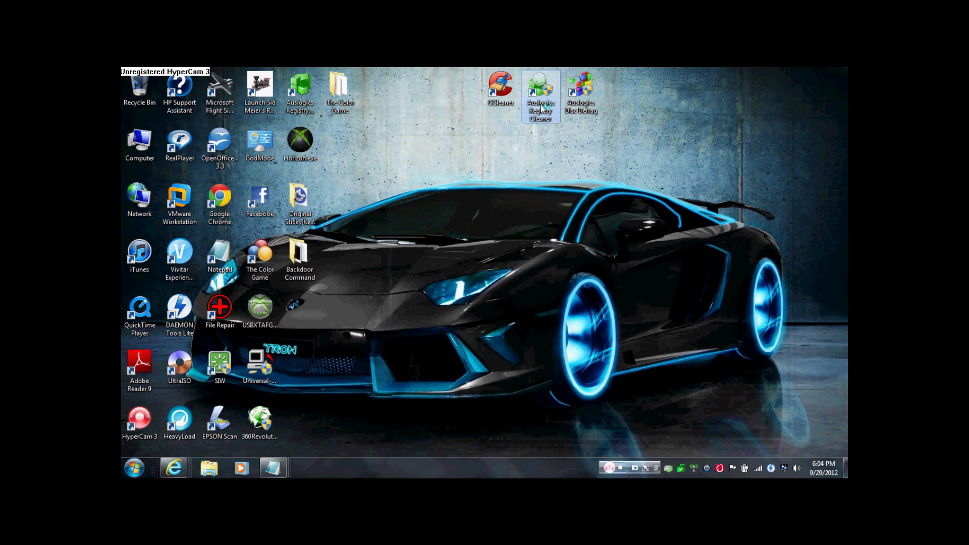
pyautogui.doubleClick(542, 108)
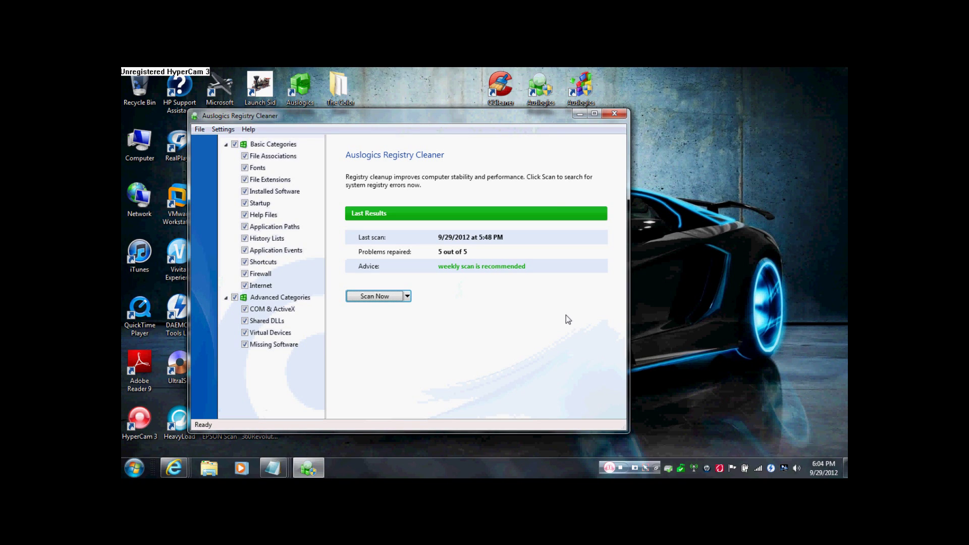
pyautogui.click(391, 299)
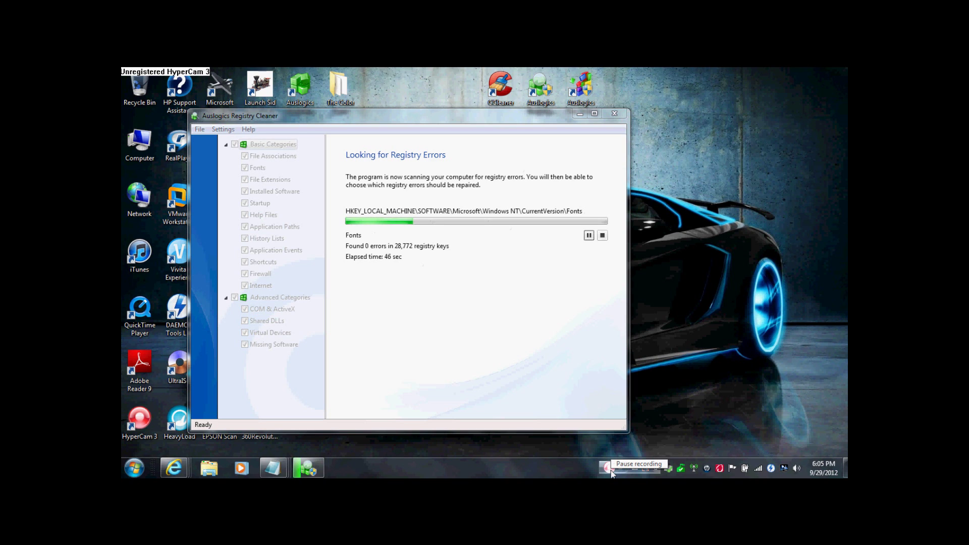
pyautogui.click(609, 469)
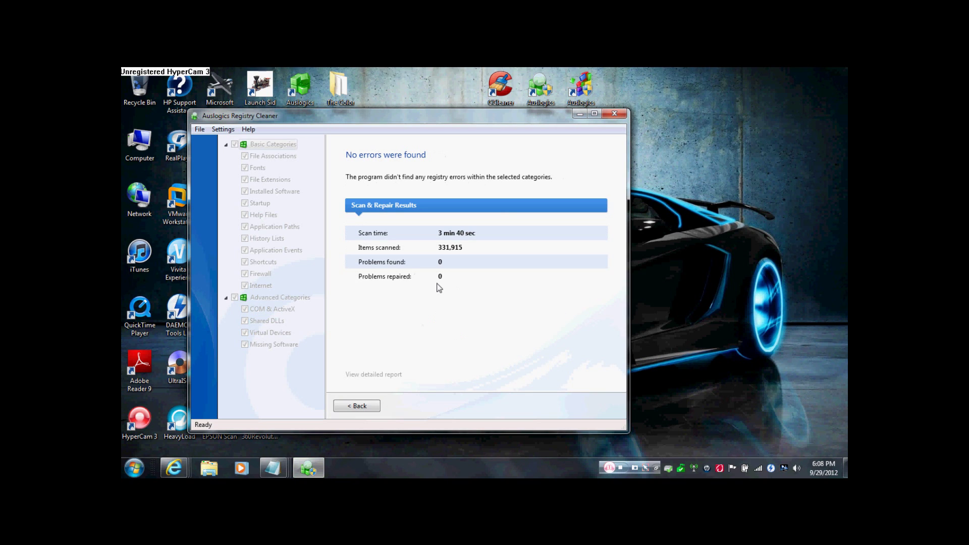
pyautogui.click(614, 113)
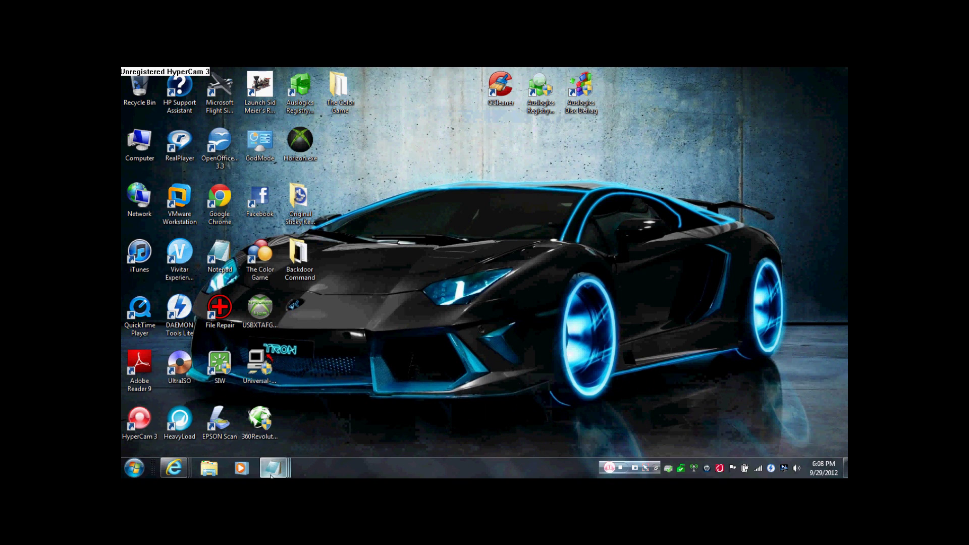
# Step: Read the disk defragmentation notes in utilities_vid_notes_5.txt and utilities_vid_notes_6.txt, minimizing each after reading
pyautogui.moveTo(273, 471)
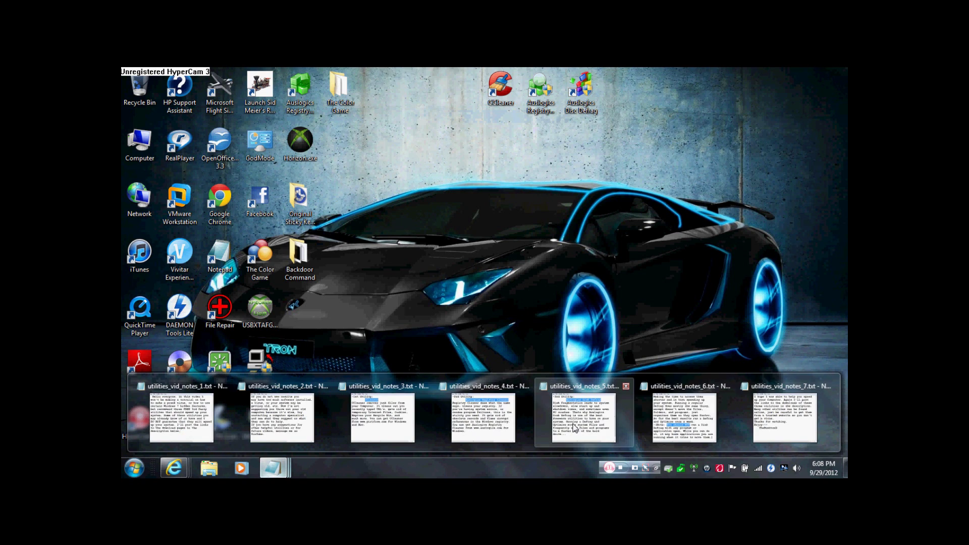
pyautogui.click(575, 428)
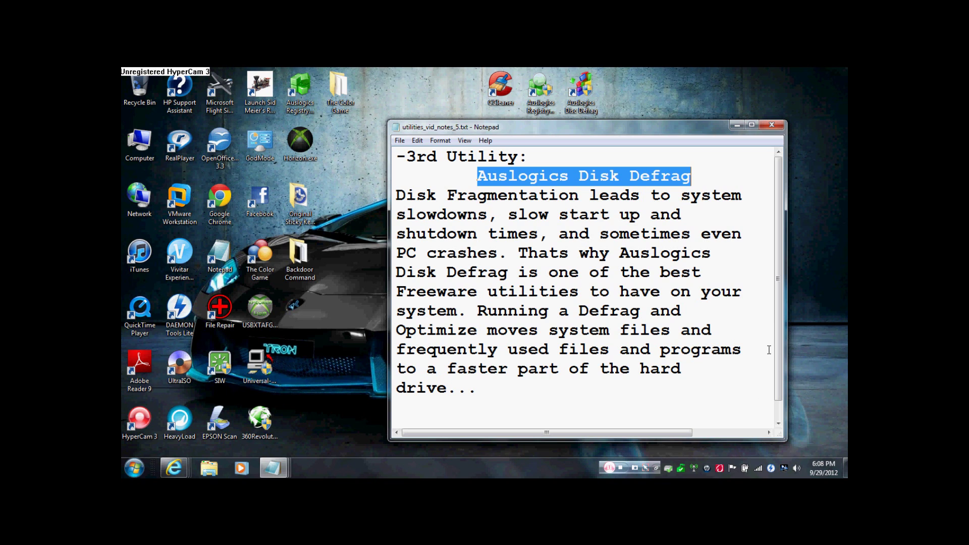
pyautogui.click(736, 125)
pyautogui.click(277, 472)
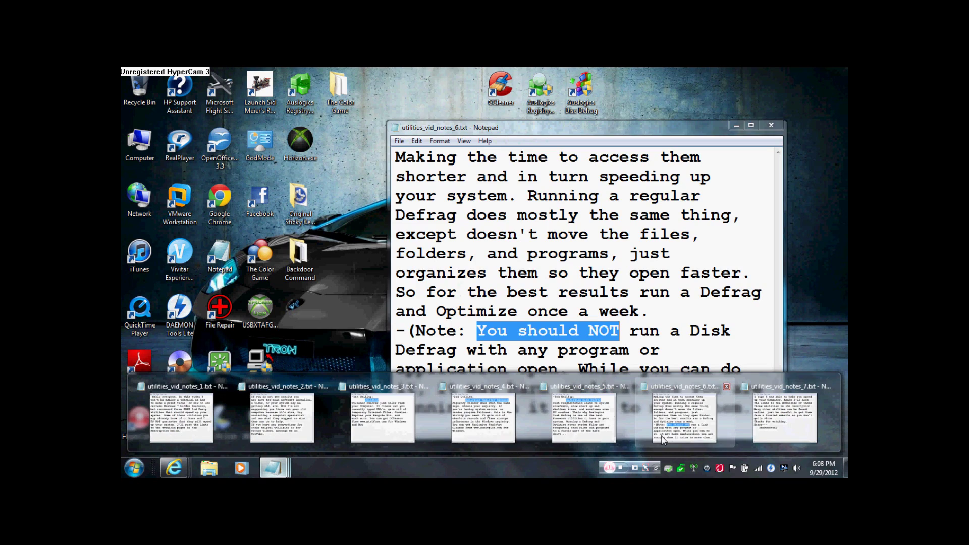
pyautogui.click(662, 439)
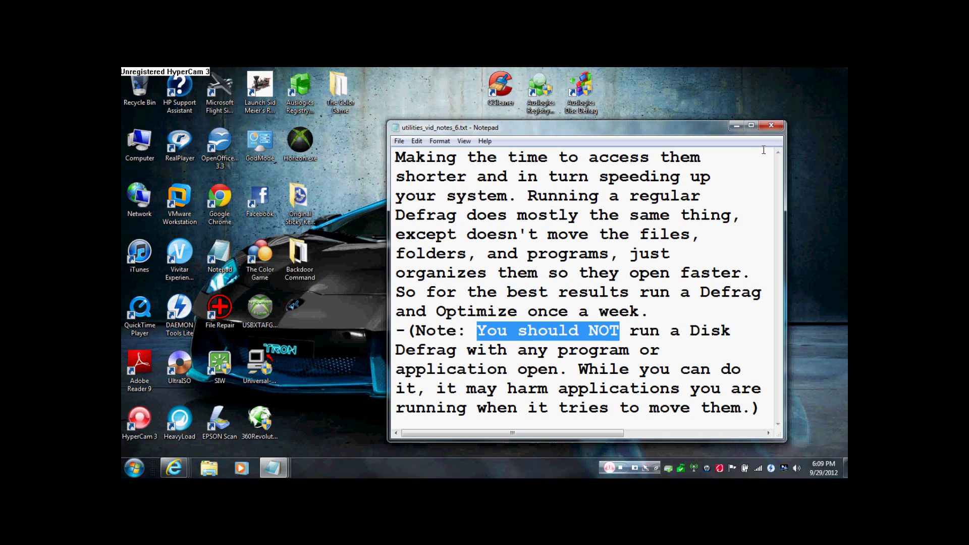
pyautogui.click(734, 126)
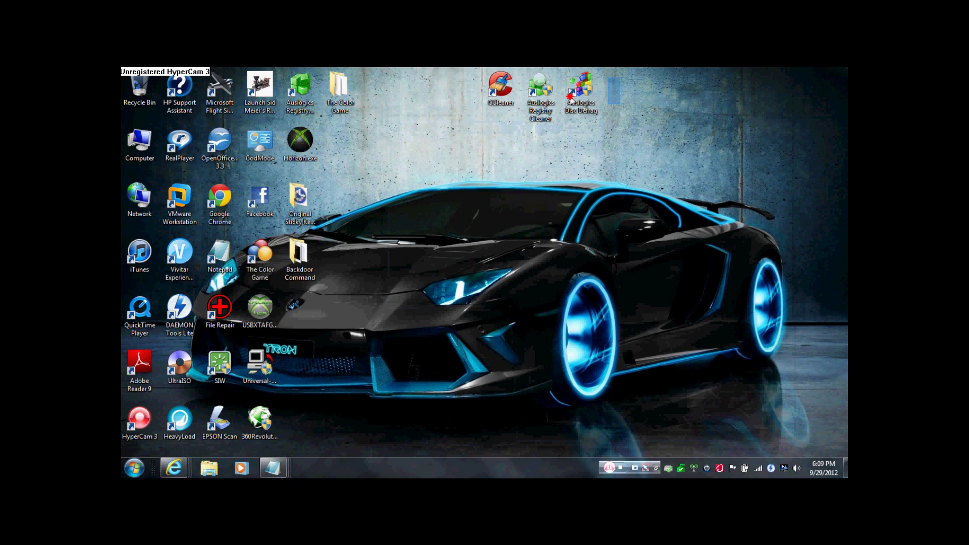
# Step: Open Auslogics Disk Defrag, look at the available defrag modes including Defrag & Optimize, and close the program
pyautogui.moveTo(620, 104); pyautogui.dragTo(630, 149)
pyautogui.doubleClick(581, 86)
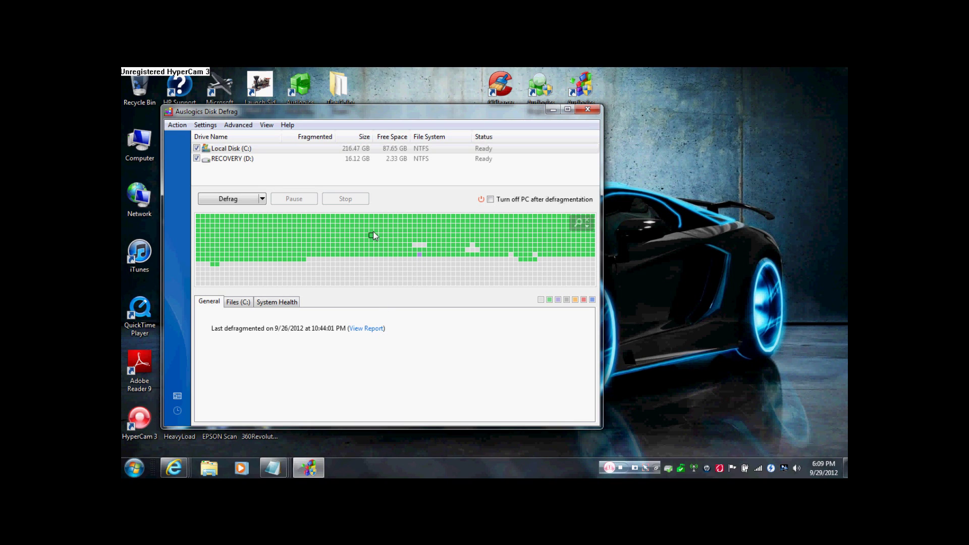
pyautogui.click(262, 200)
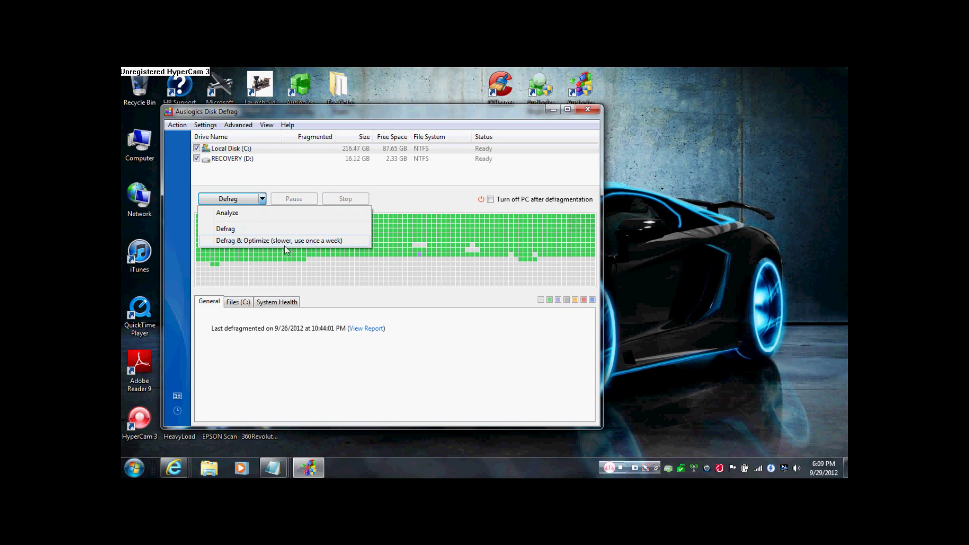
pyautogui.click(406, 256)
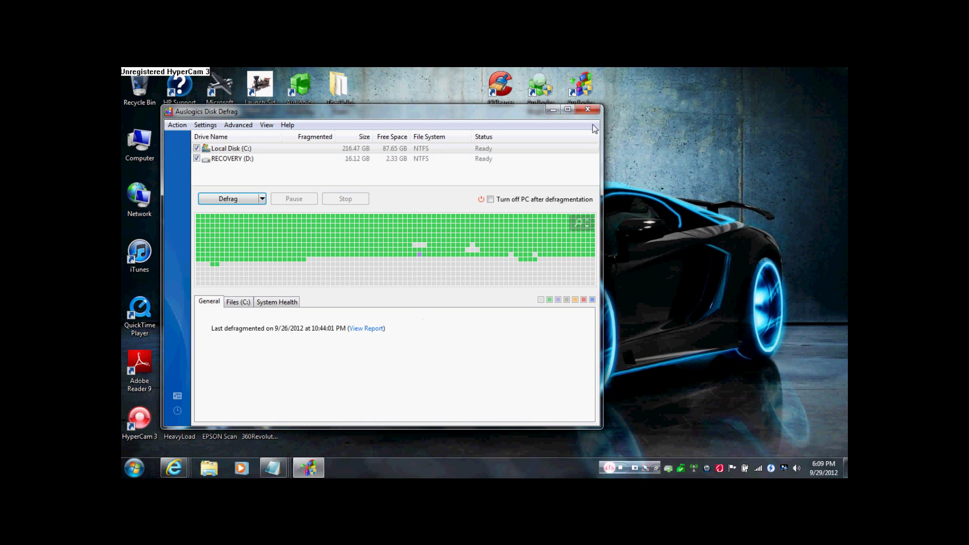
pyautogui.hotkey('alt', 'F4')
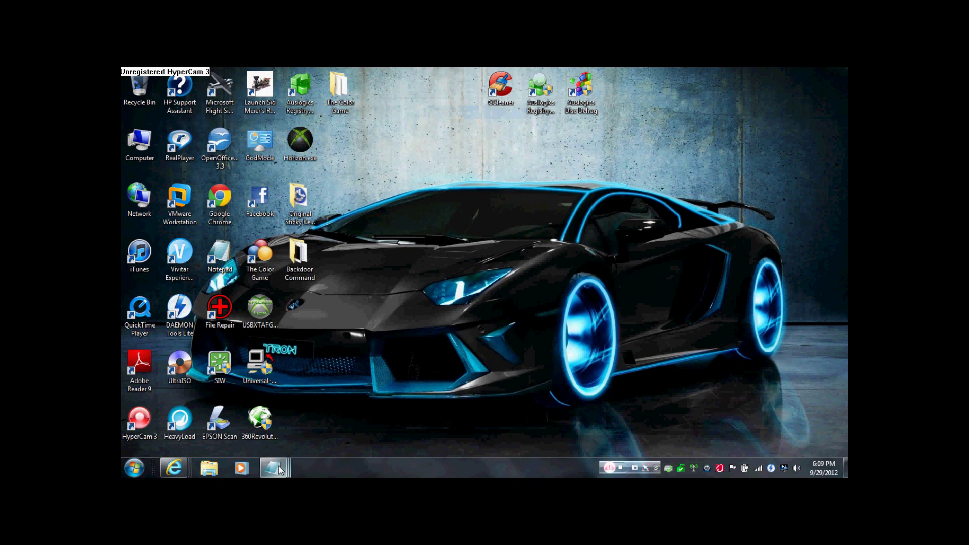
# Step: Bring up utilities_vid_notes_7.txt to read the closing note
pyautogui.moveTo(273, 468)
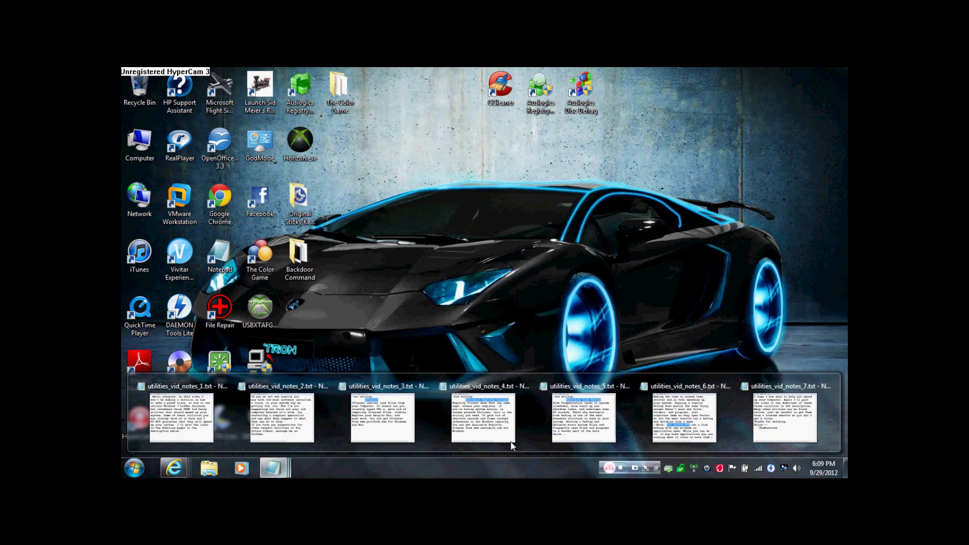
pyautogui.click(782, 415)
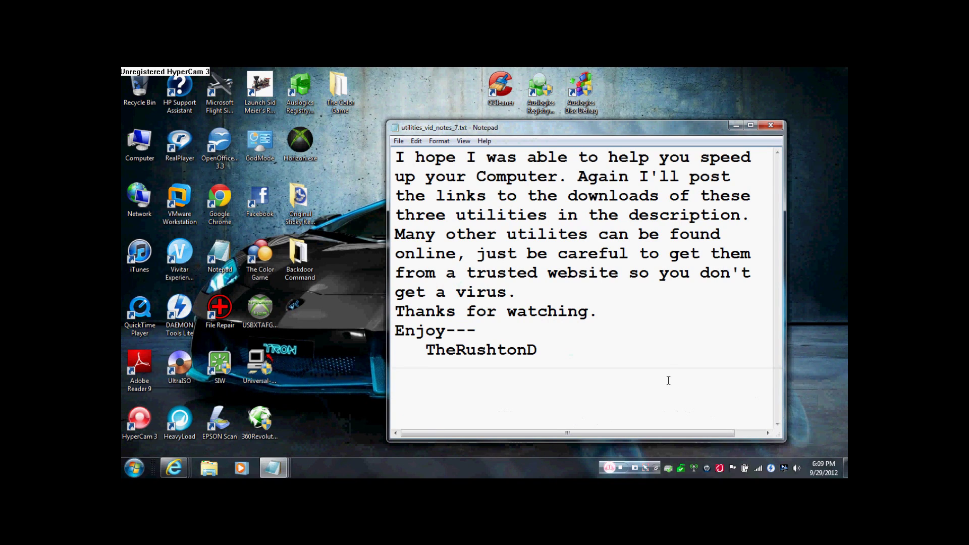